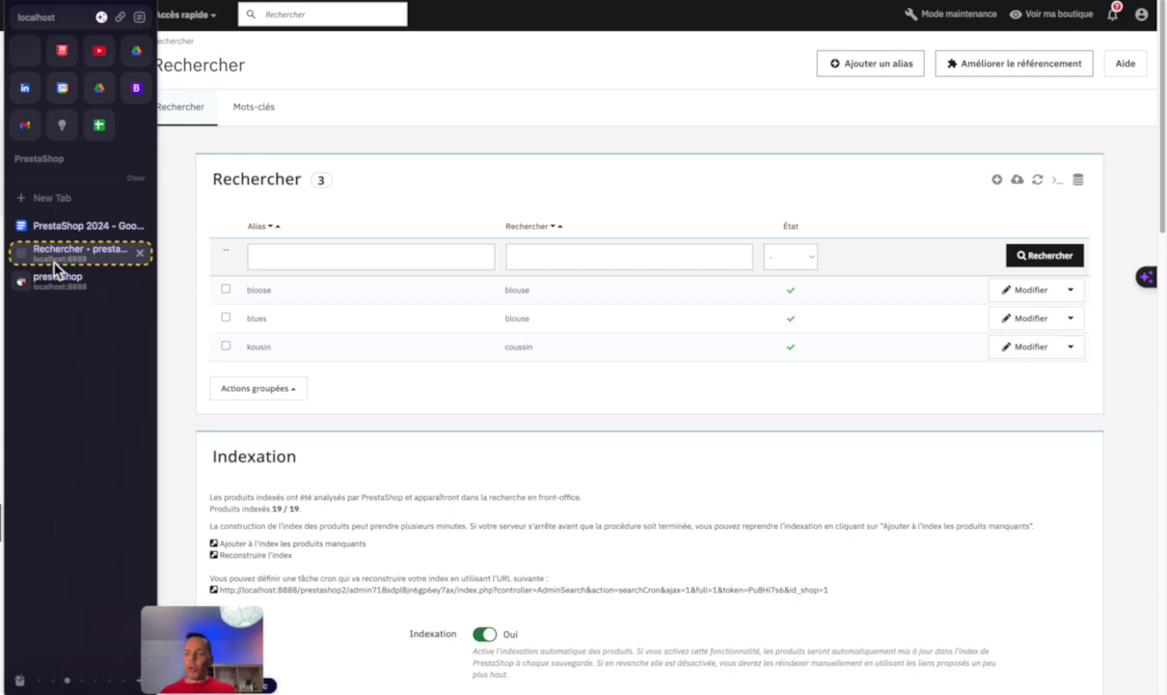
Step: Switch to the shop's storefront and search the products for "kou"
left_click(55, 277)
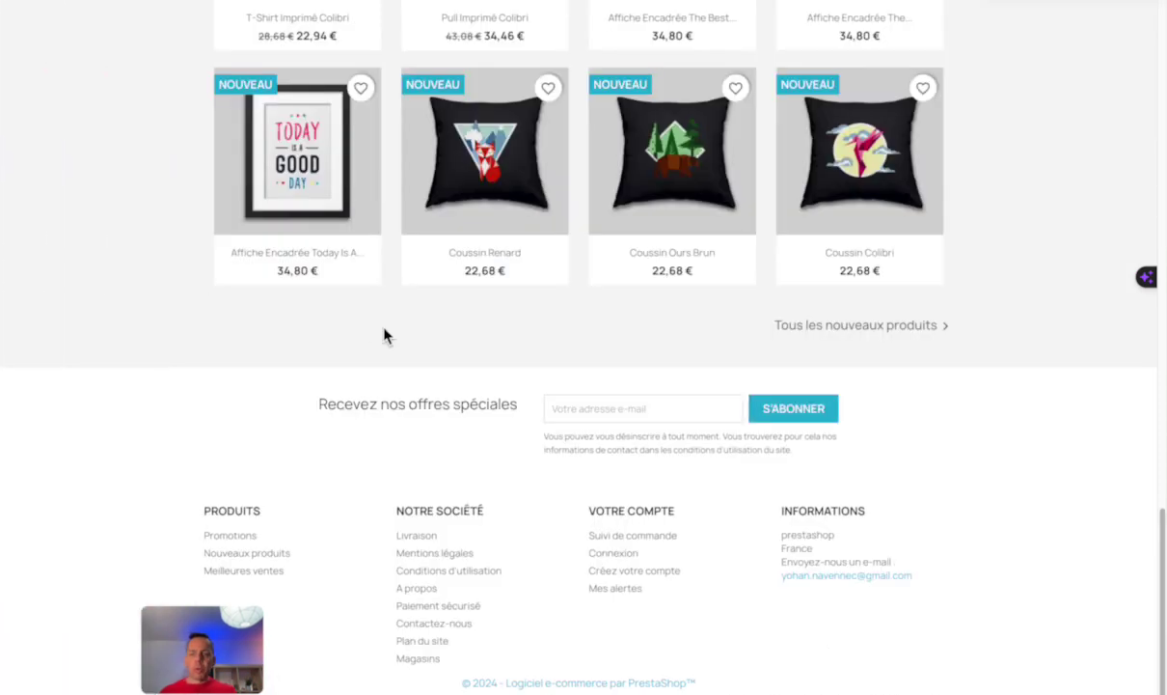
mouse_move(447, 263)
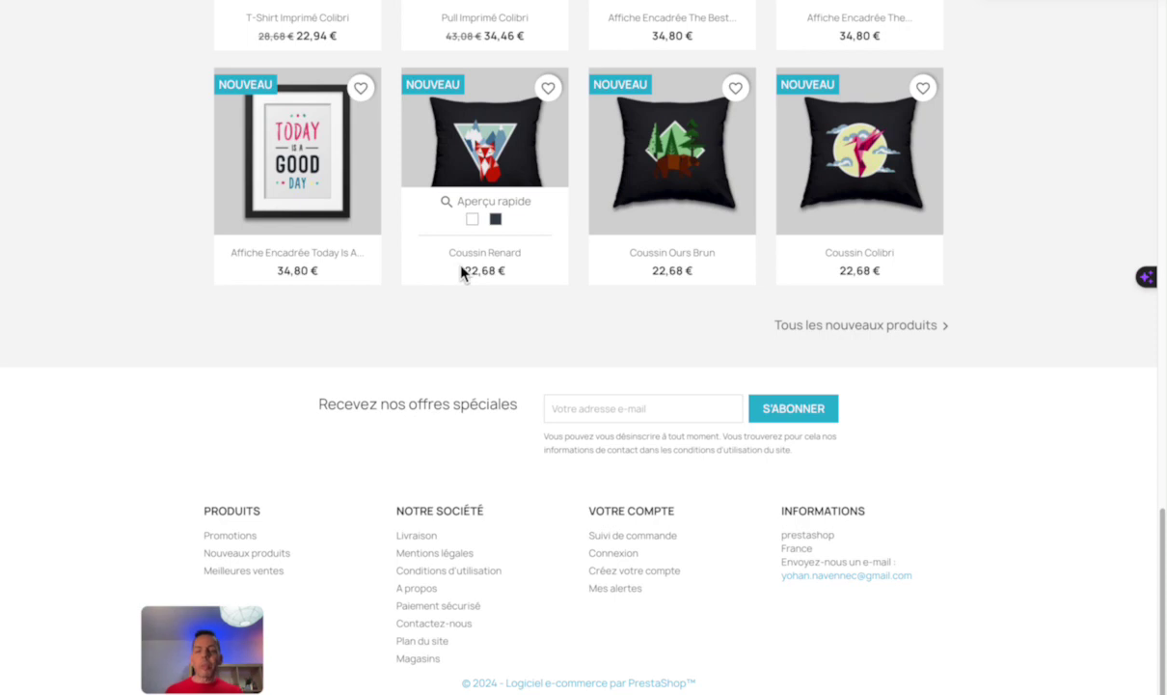
key("Home")
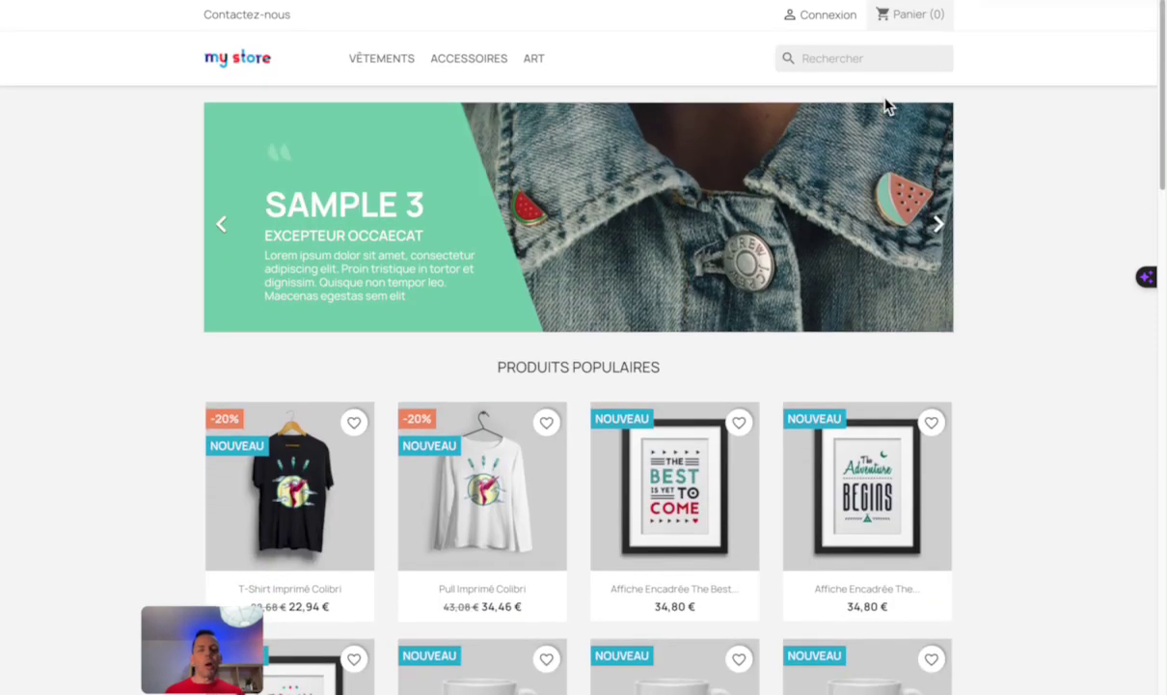
left_click(836, 54)
type("kou")
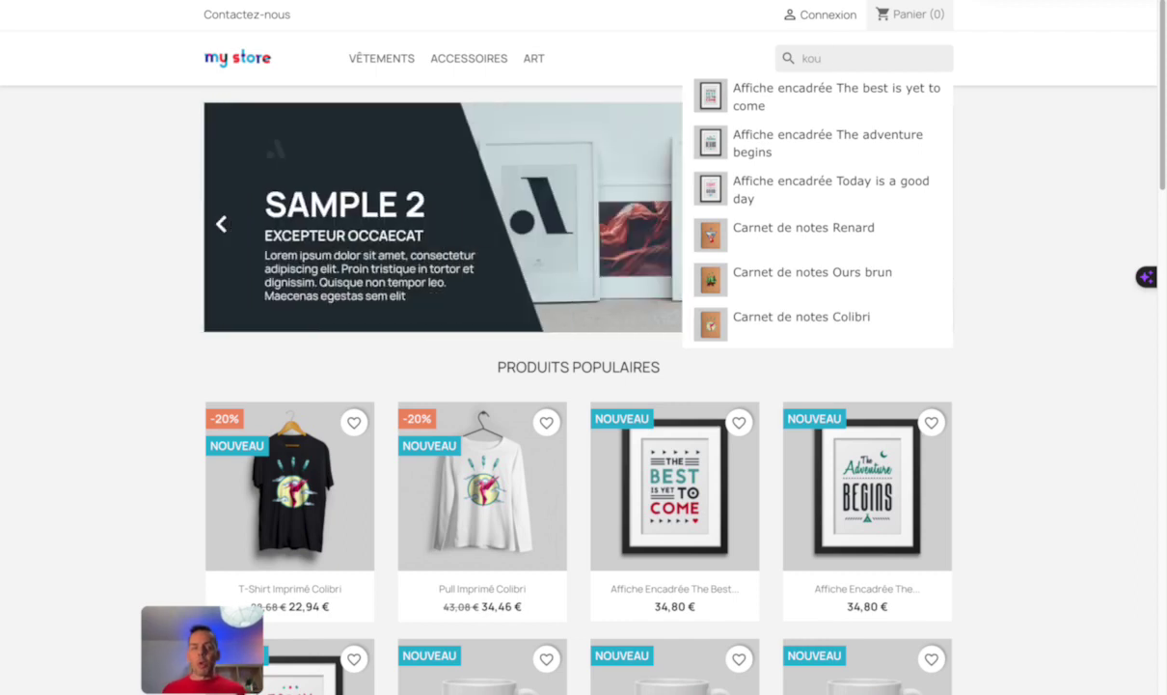
Step: Return to the PrestaShop back office and open its Accueil page
mouse_move(5, 147)
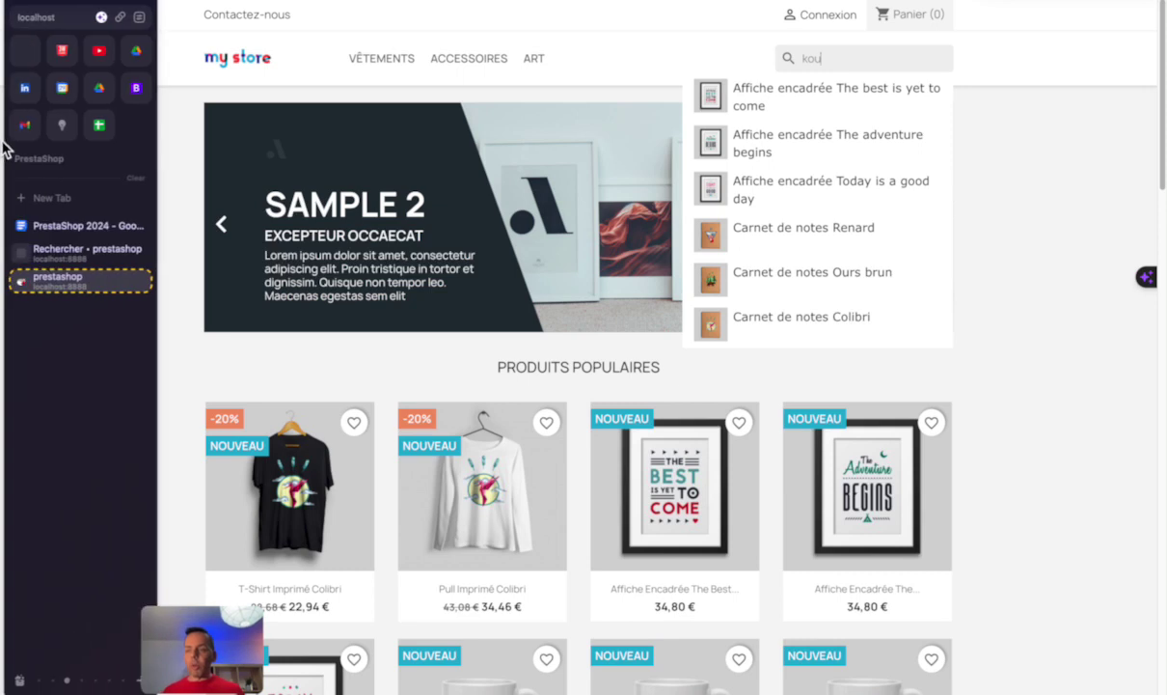
left_click(58, 253)
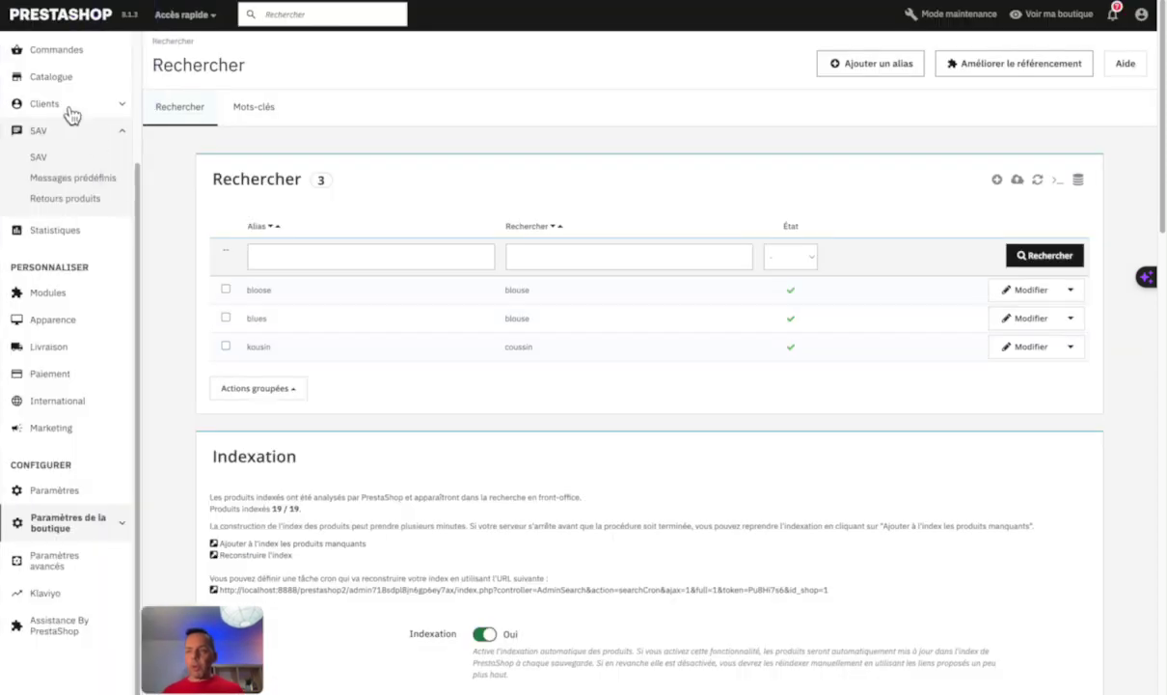
scroll(48, 79, "up", 2)
scroll(48, 79, "up", 2)
left_click(36, 125)
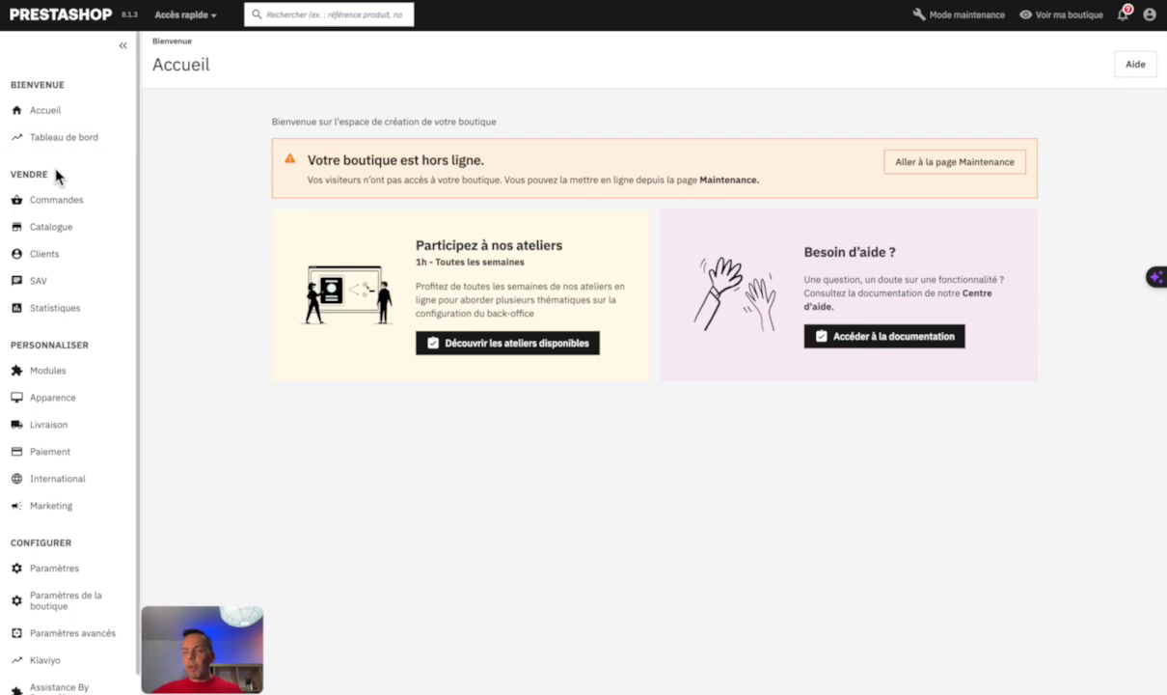
Step: Open the Rechercher configuration page under the shop parameters (Paramètres de la boutique)
mouse_move(76, 208)
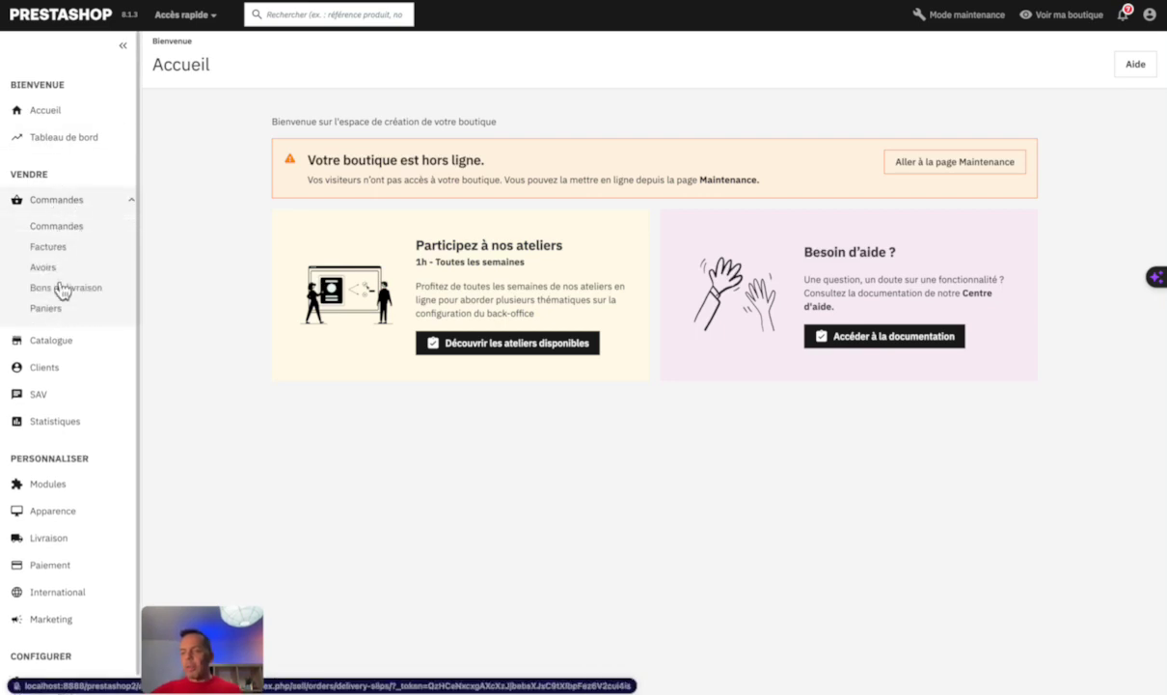
left_click(97, 202)
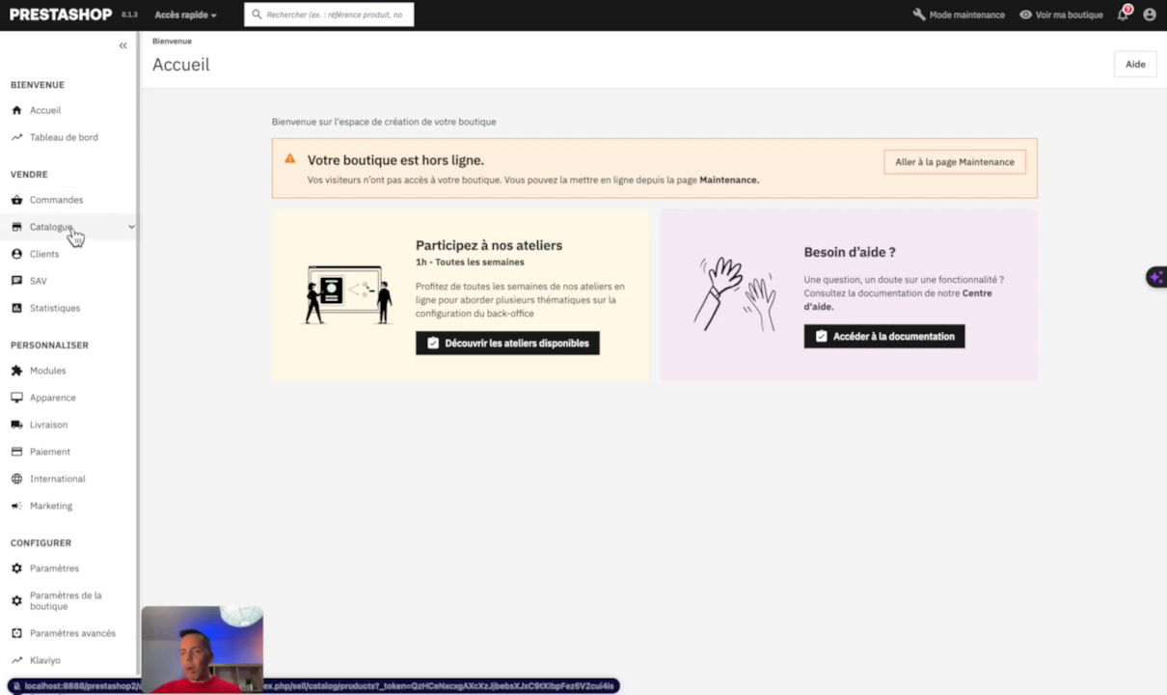
mouse_move(75, 236)
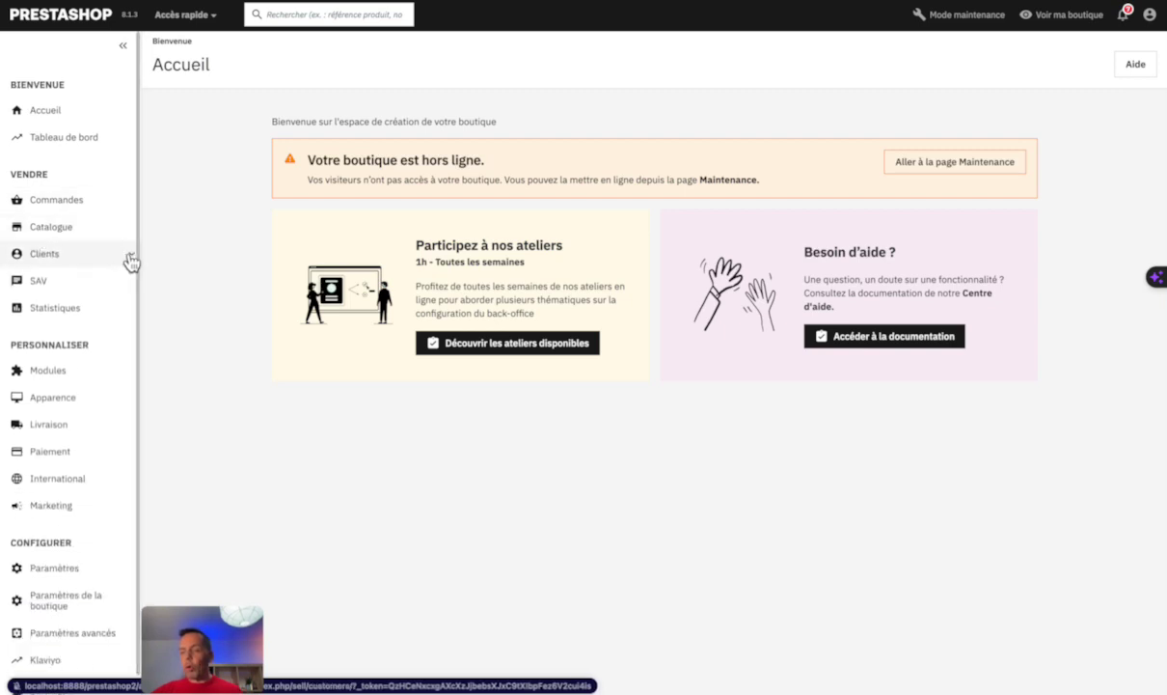
mouse_move(131, 262)
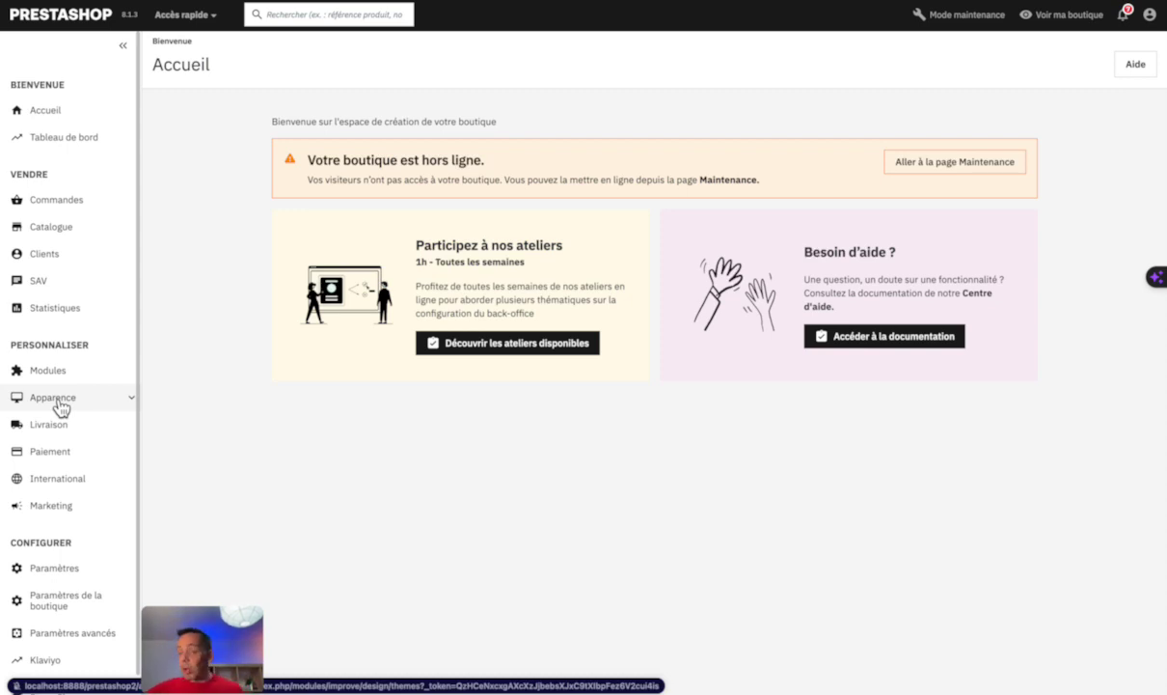
left_click(45, 604)
scroll(45, 605, "down", 5)
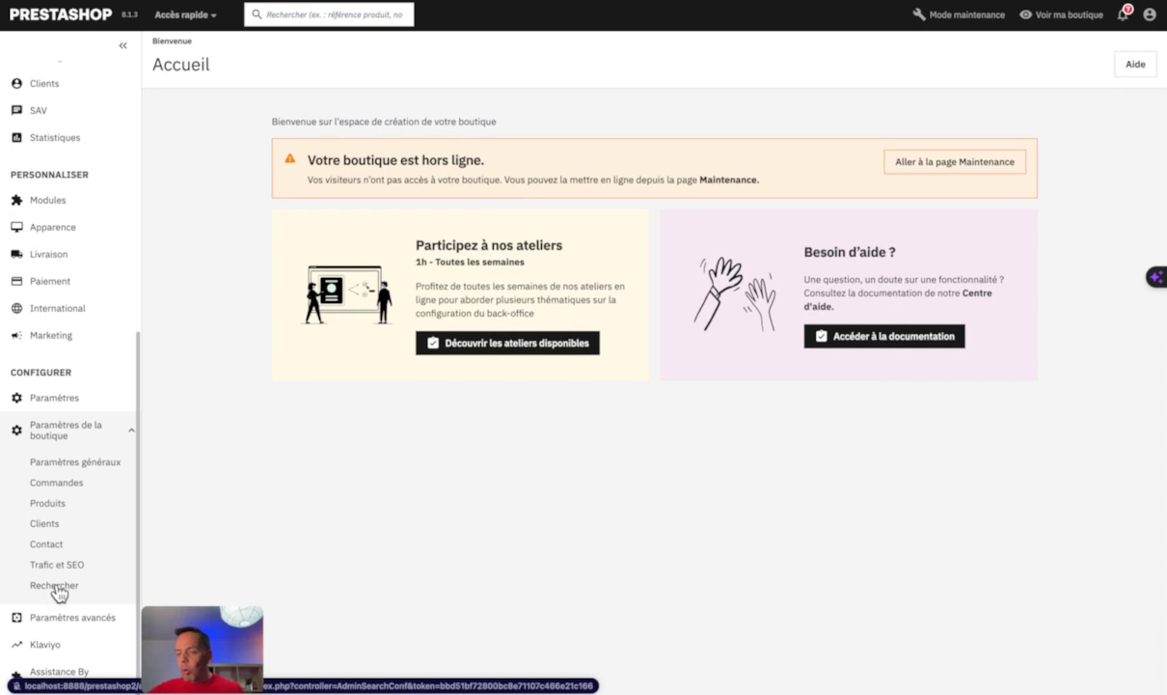
left_click(55, 589)
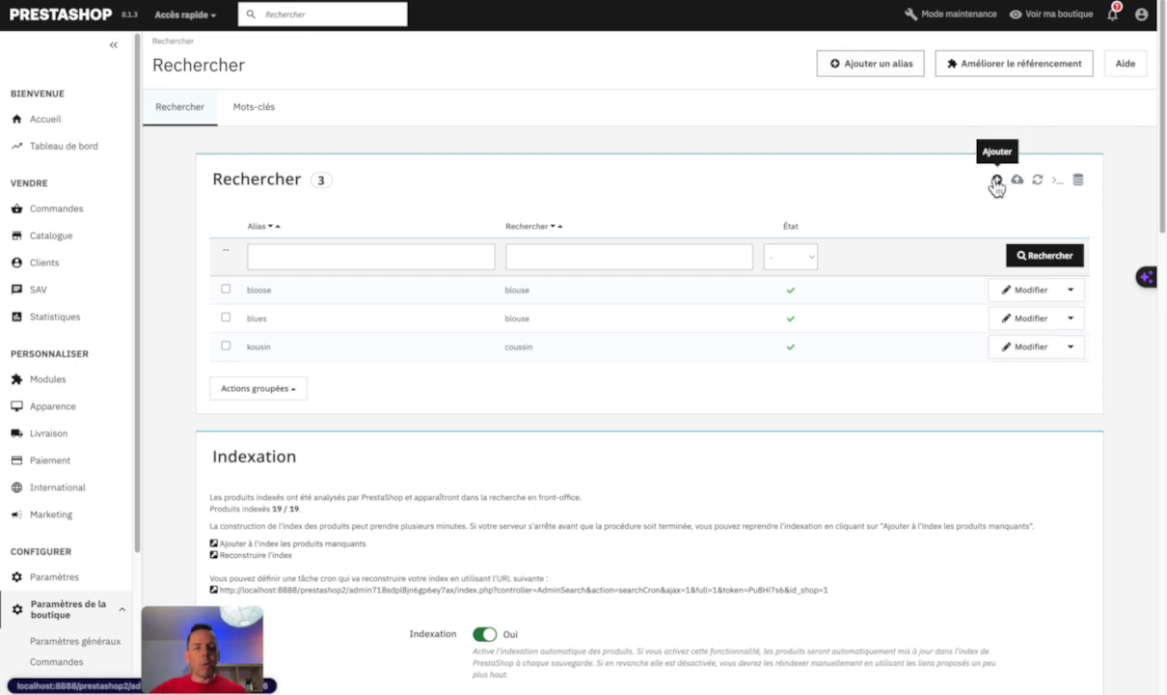
Step: Add and save a search alias "koussin" with the result "coussin"
left_click(875, 77)
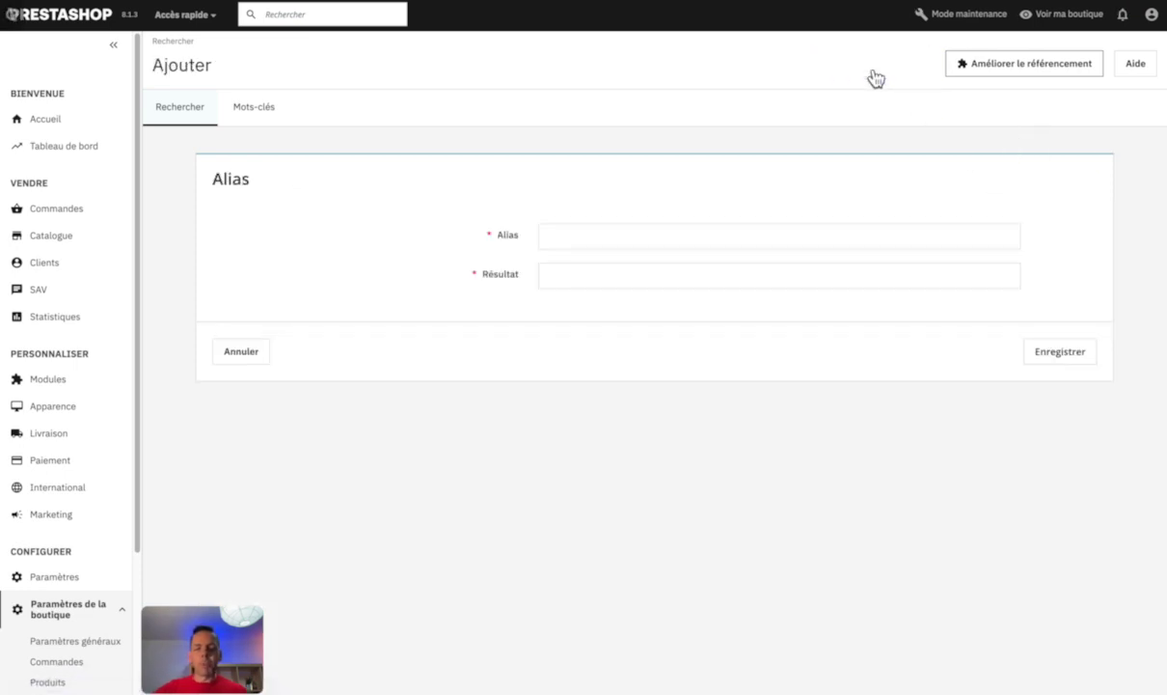
left_click(582, 225)
left_click(570, 237)
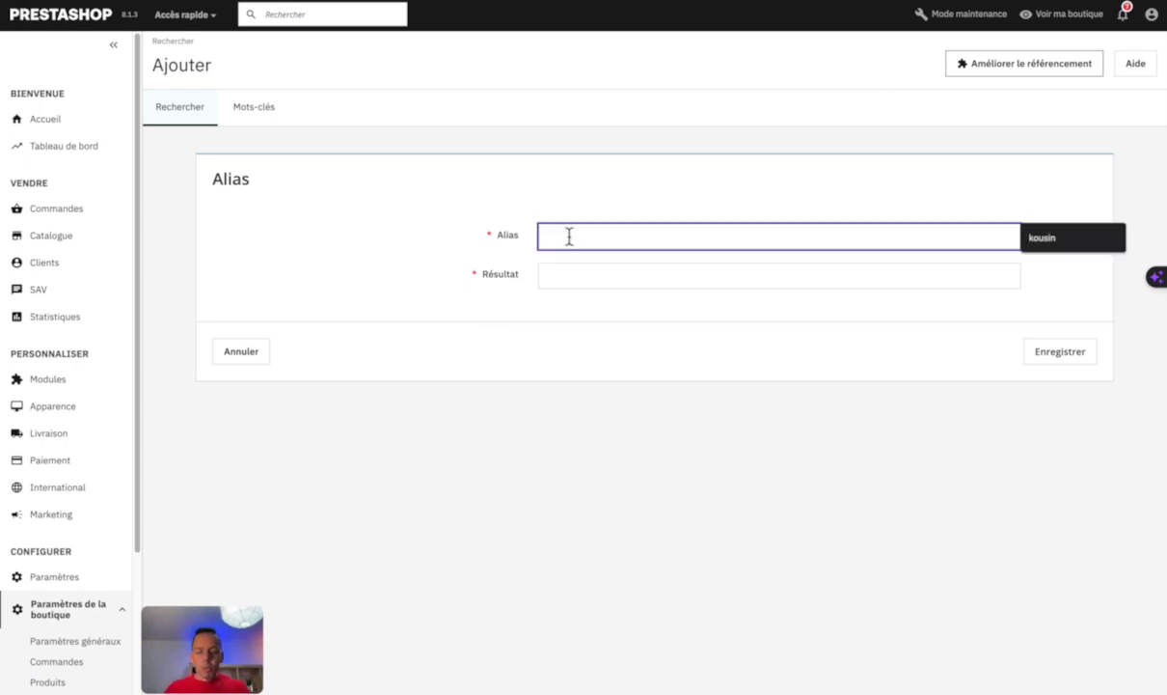
type("kous")
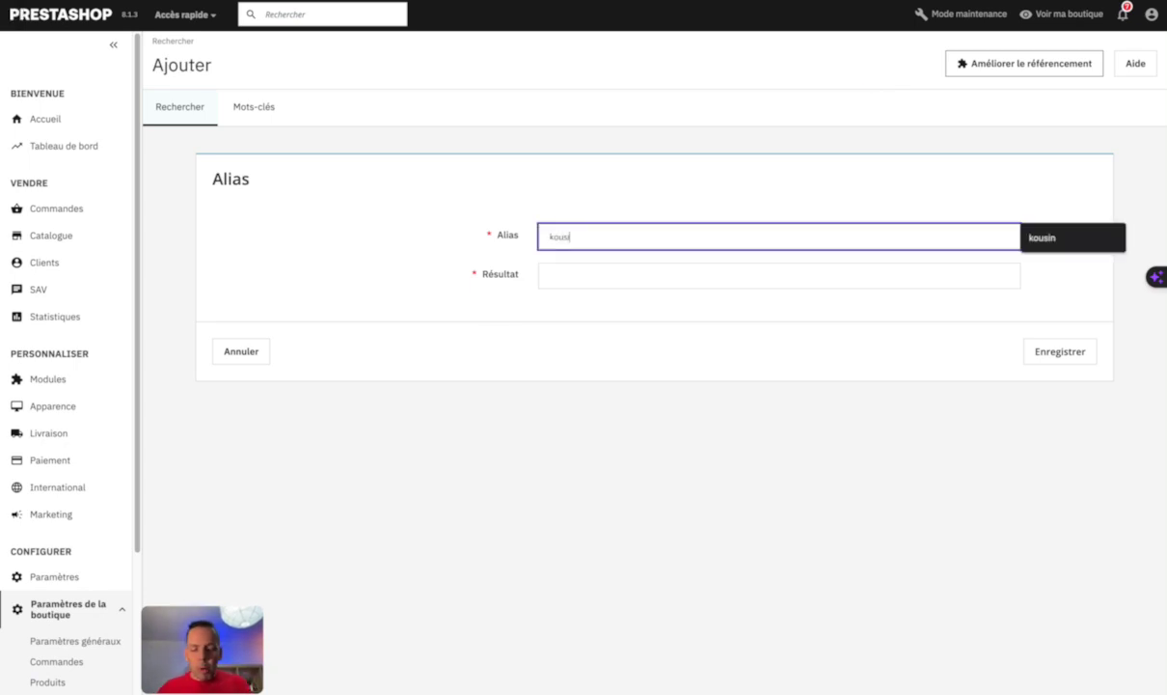
type("in")
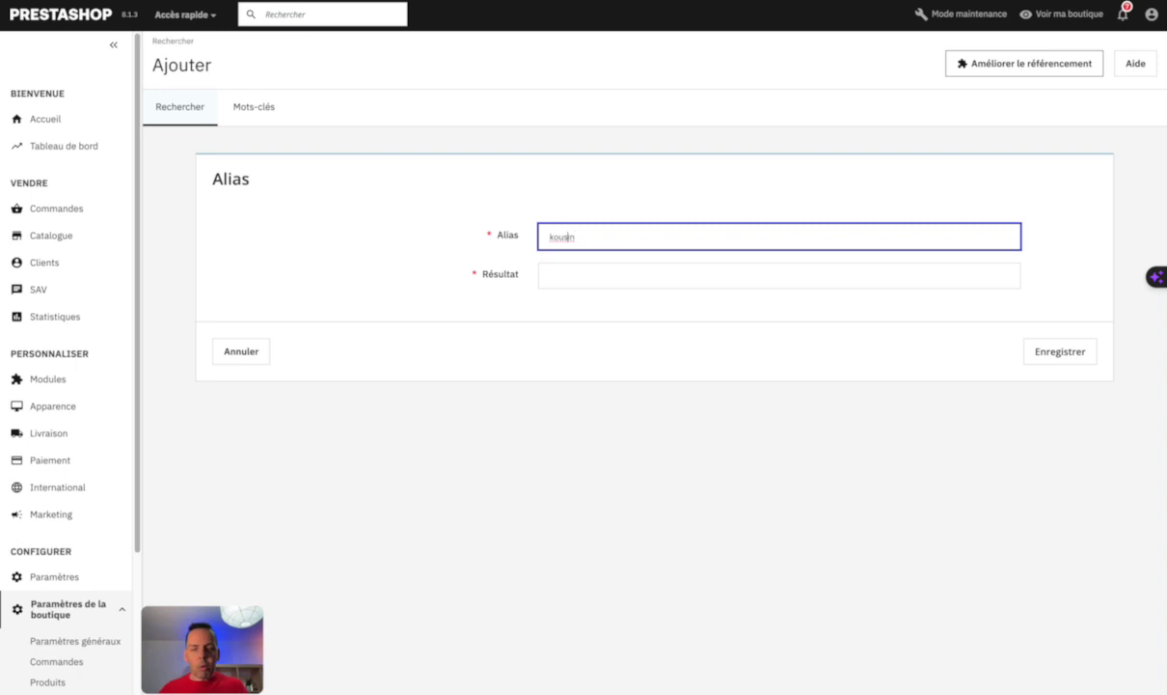
type("s")
left_click(550, 273)
type("coussin")
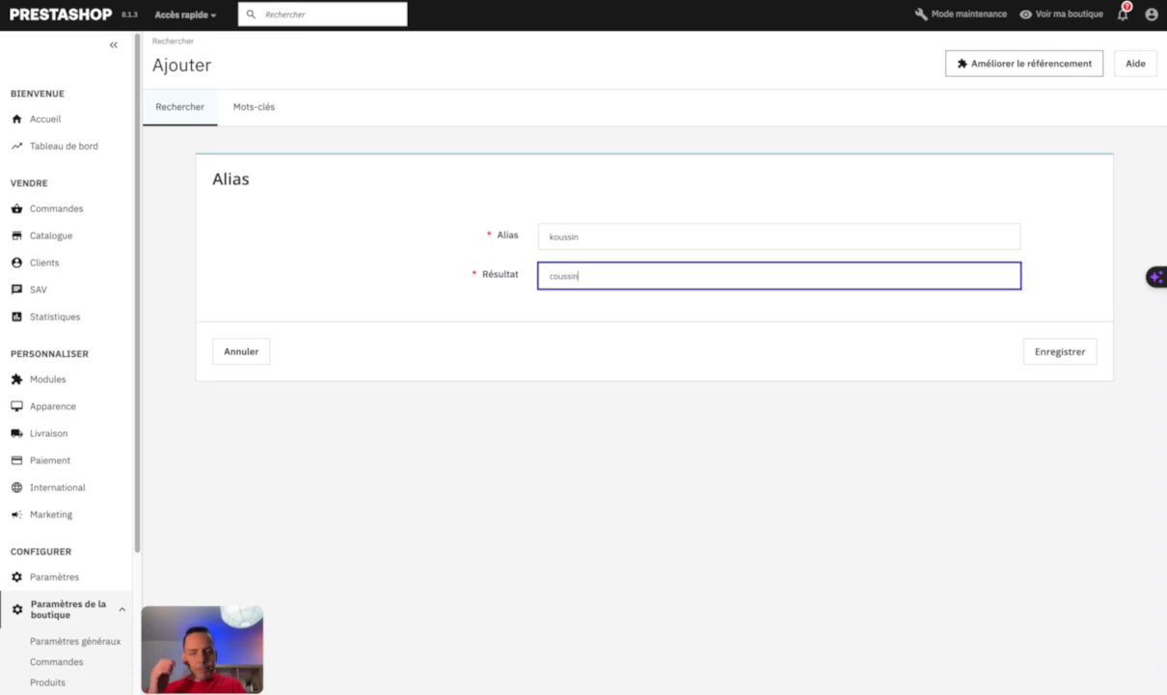
left_click(1051, 357)
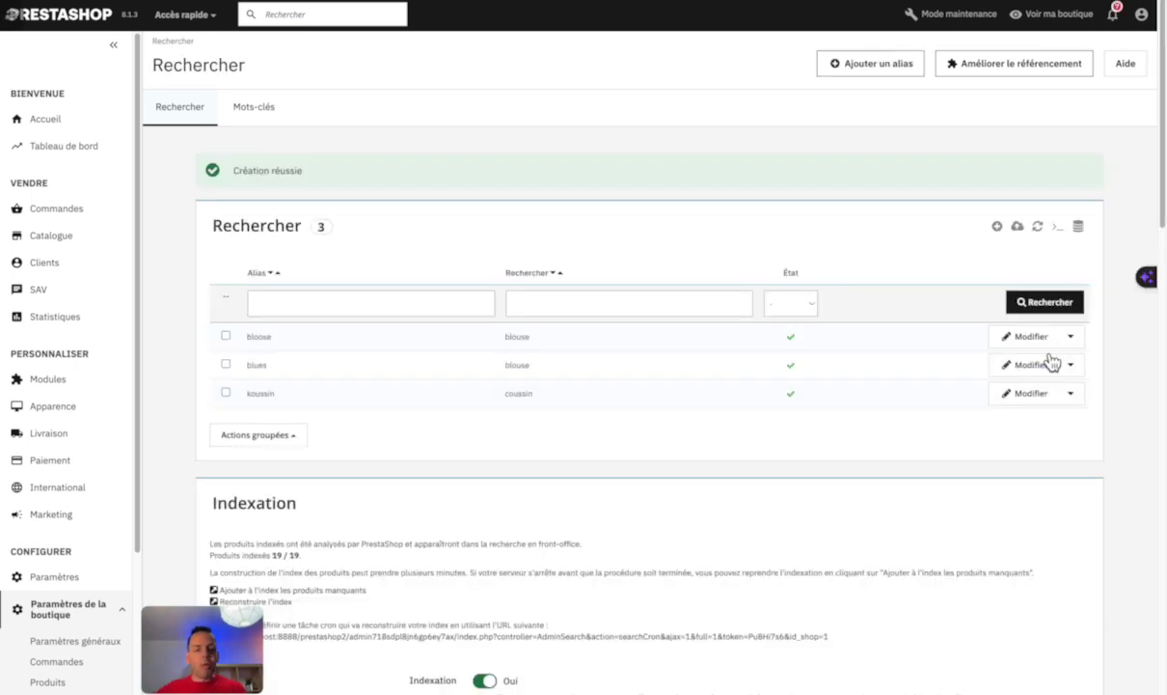
Step: Add and save a search alias "tasse" with the result "mug"
left_click(999, 229)
left_click(597, 236)
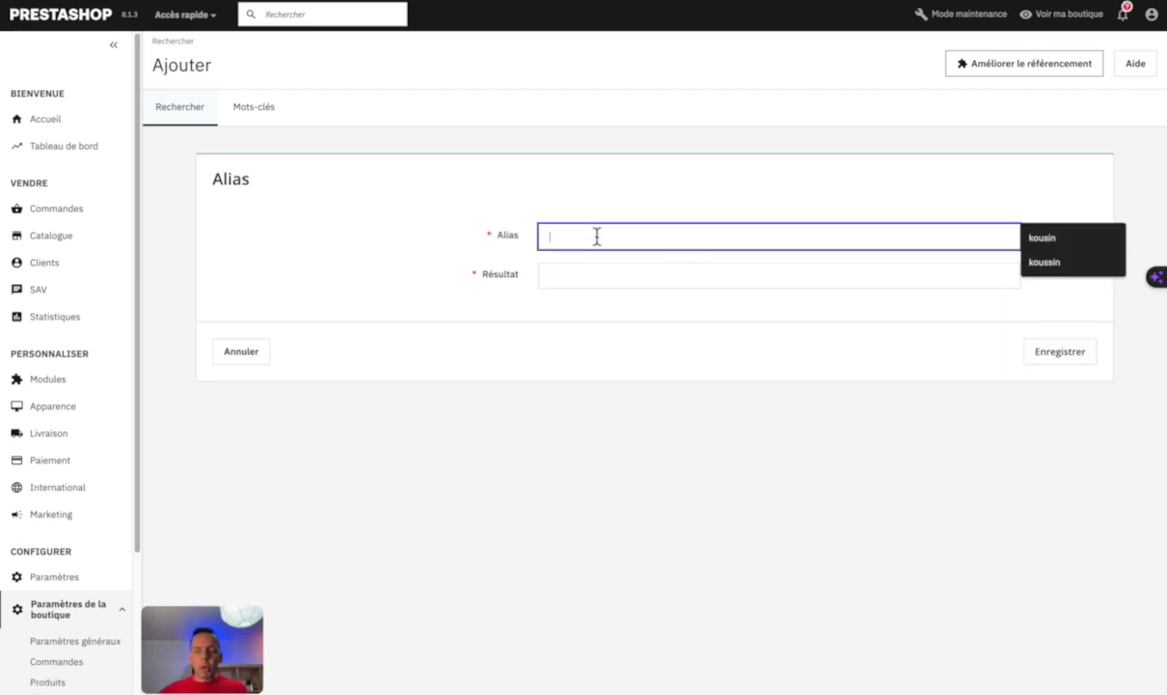
type("tasse")
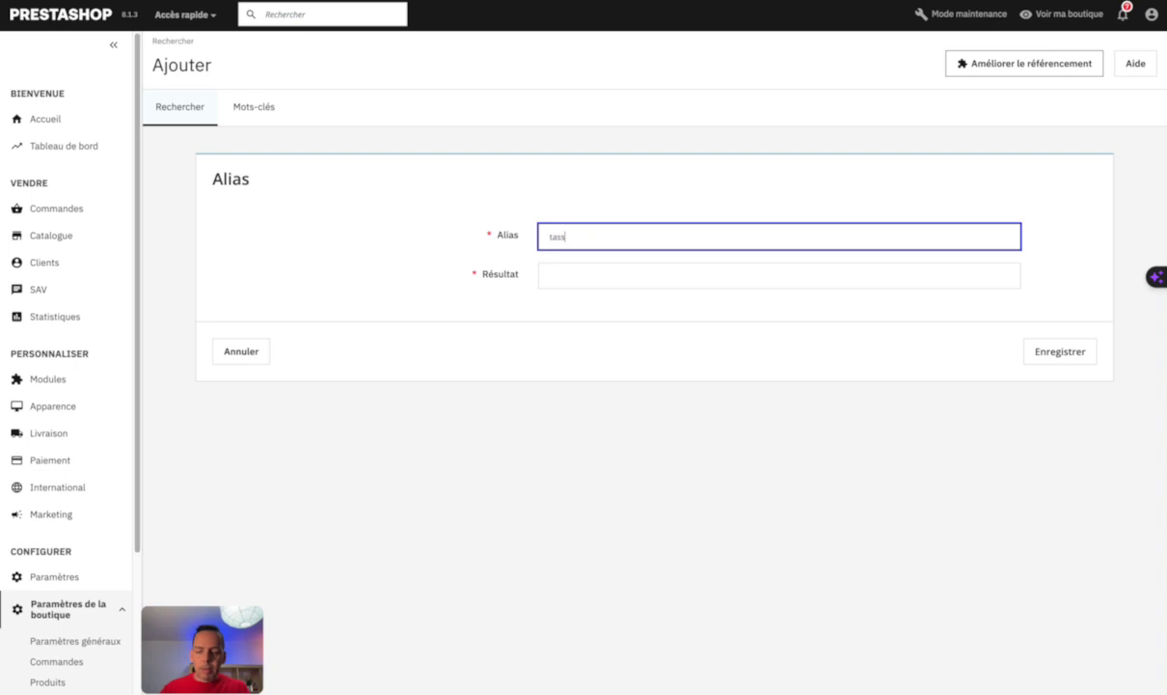
left_click(557, 277)
type("mug")
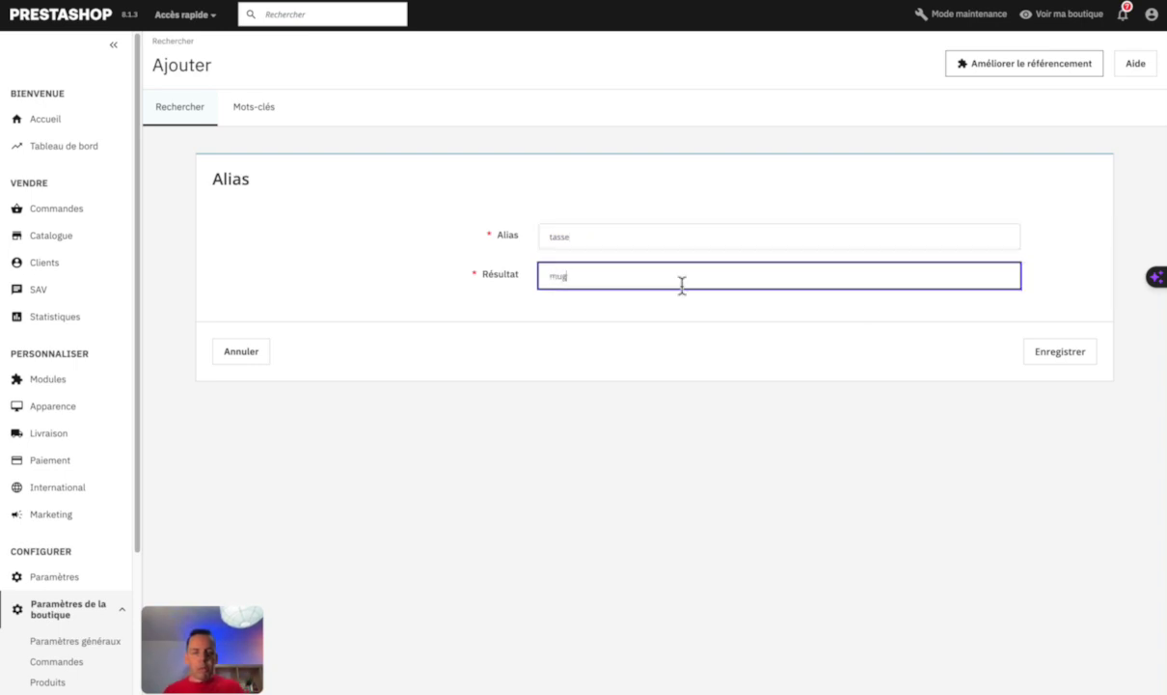
left_click(1049, 357)
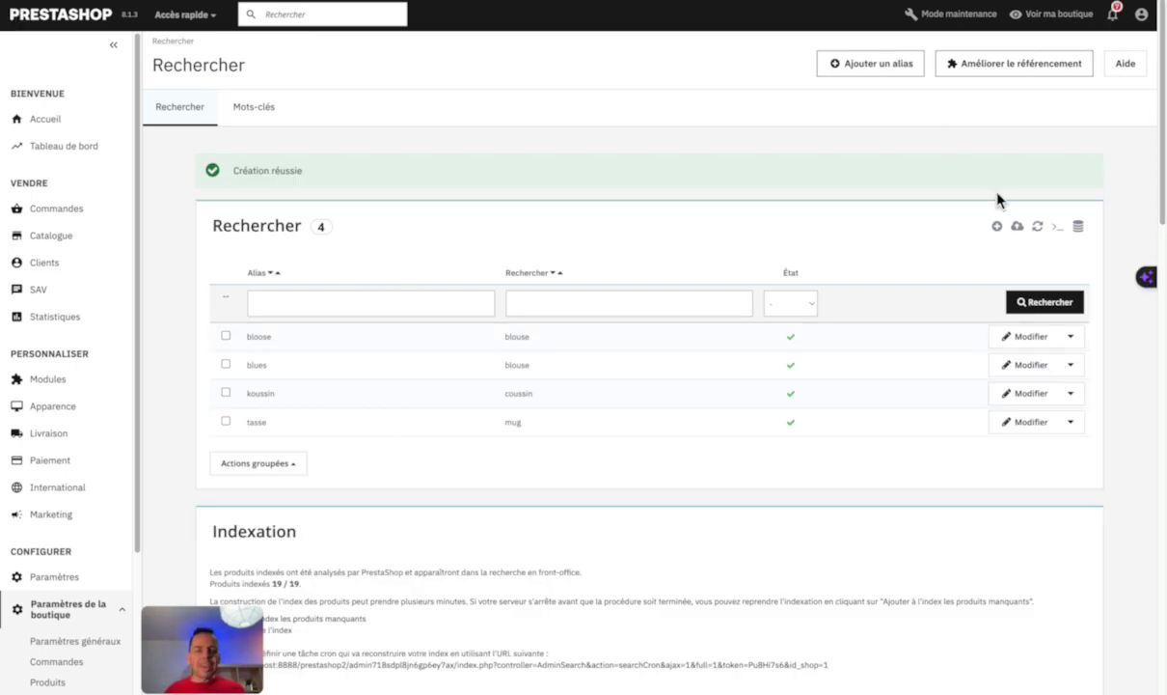
Step: Add and save a search alias "mugue" with the result "mug"
left_click(996, 227)
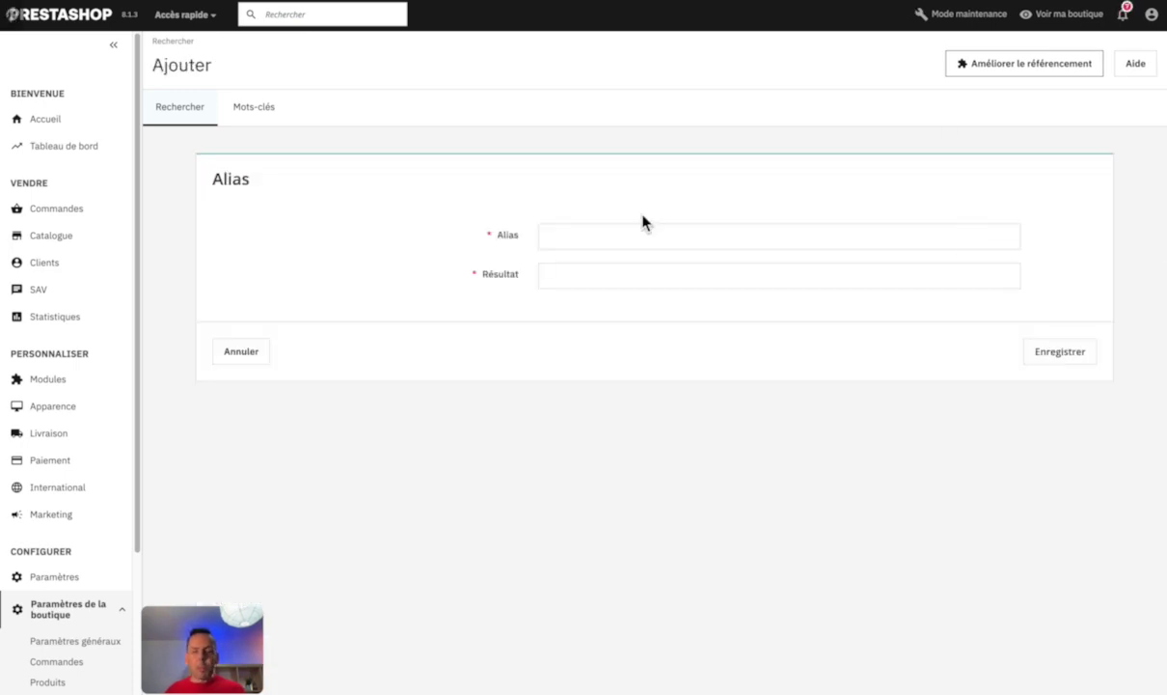
left_click(602, 237)
type("mugue")
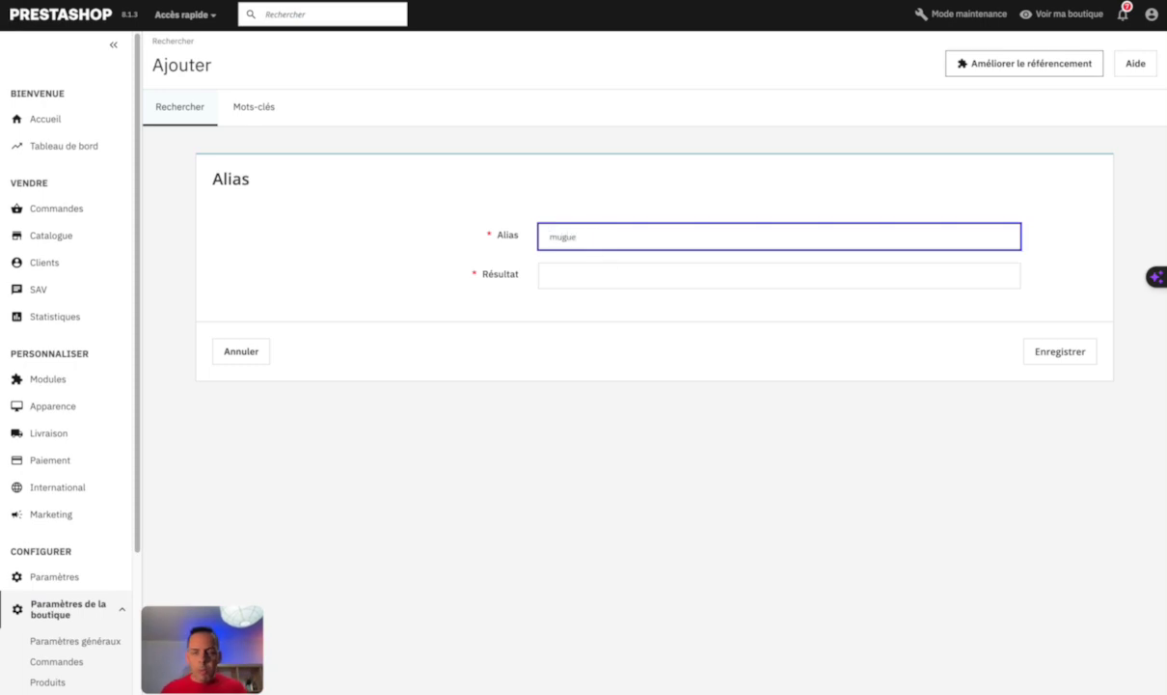
left_click(579, 276)
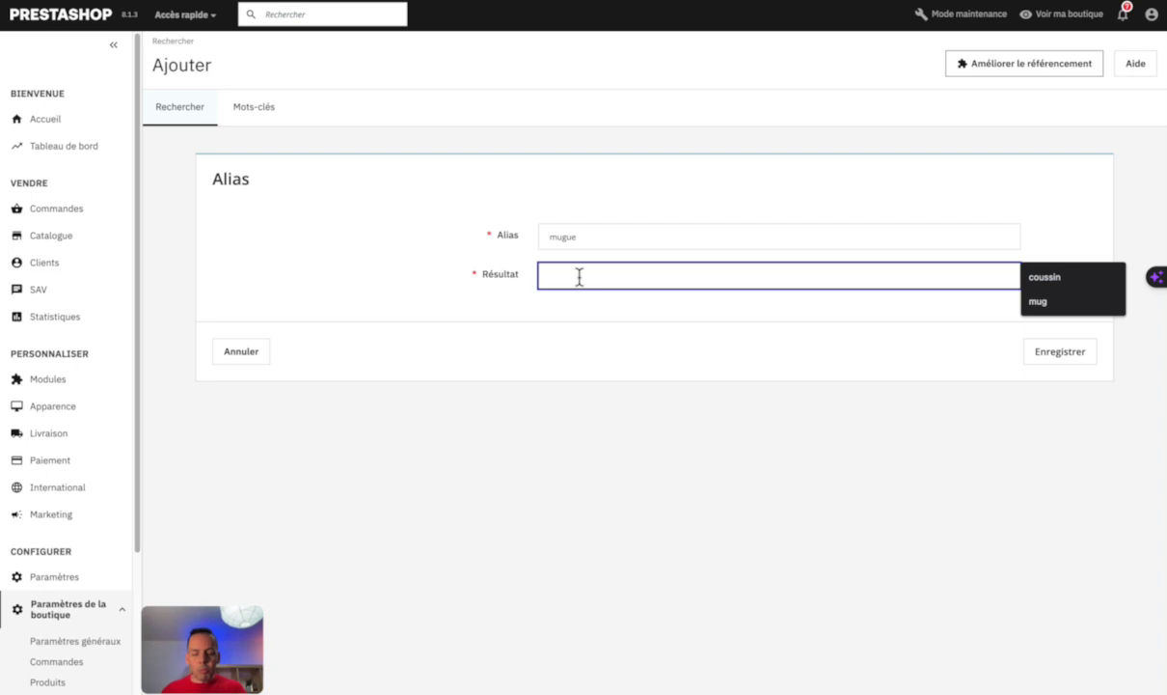
type("mug")
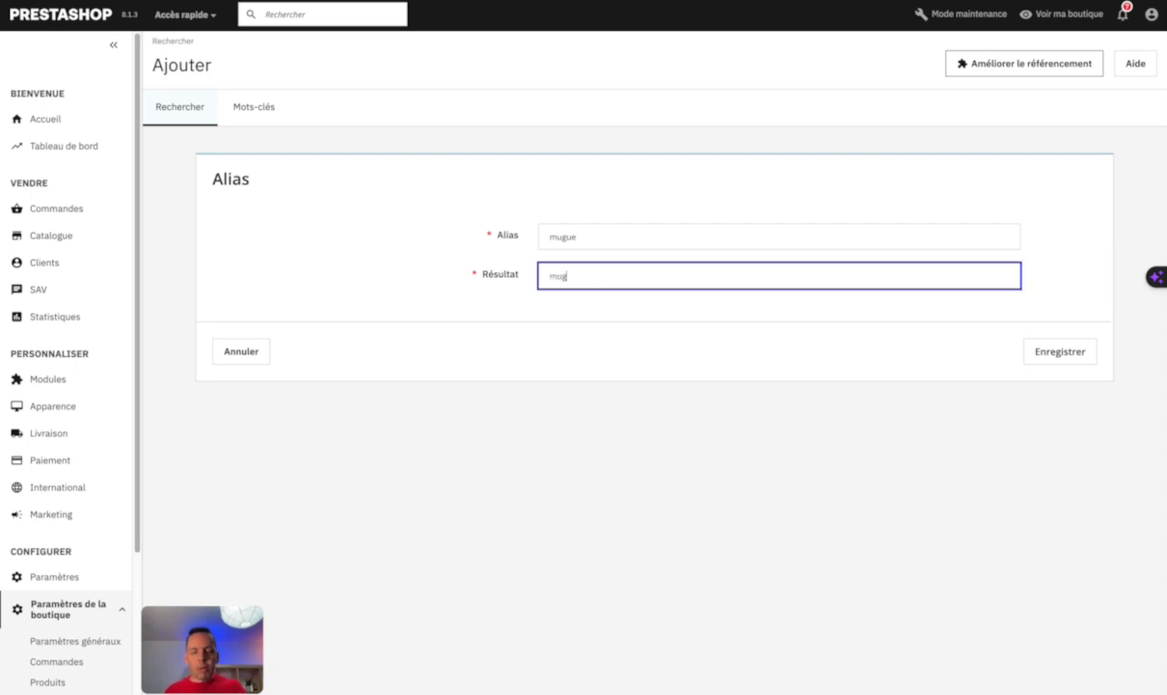
left_click(1072, 353)
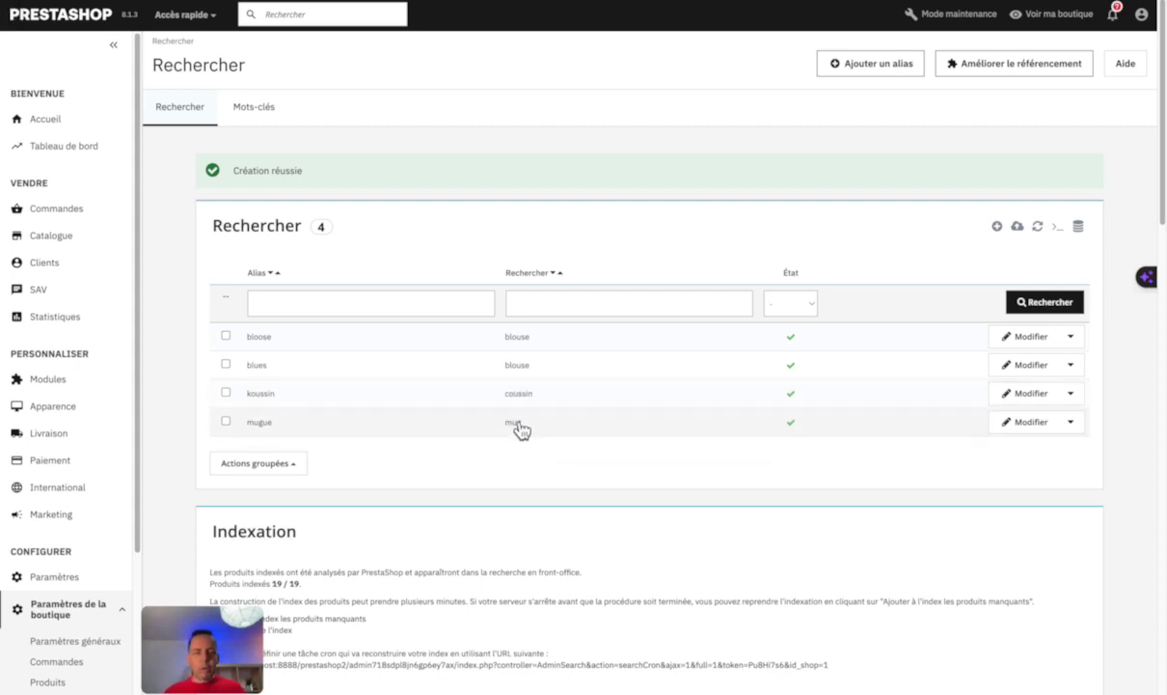
Step: Switch to the storefront and replace the product search term with "kousin" to test the alias
mouse_move(8, 232)
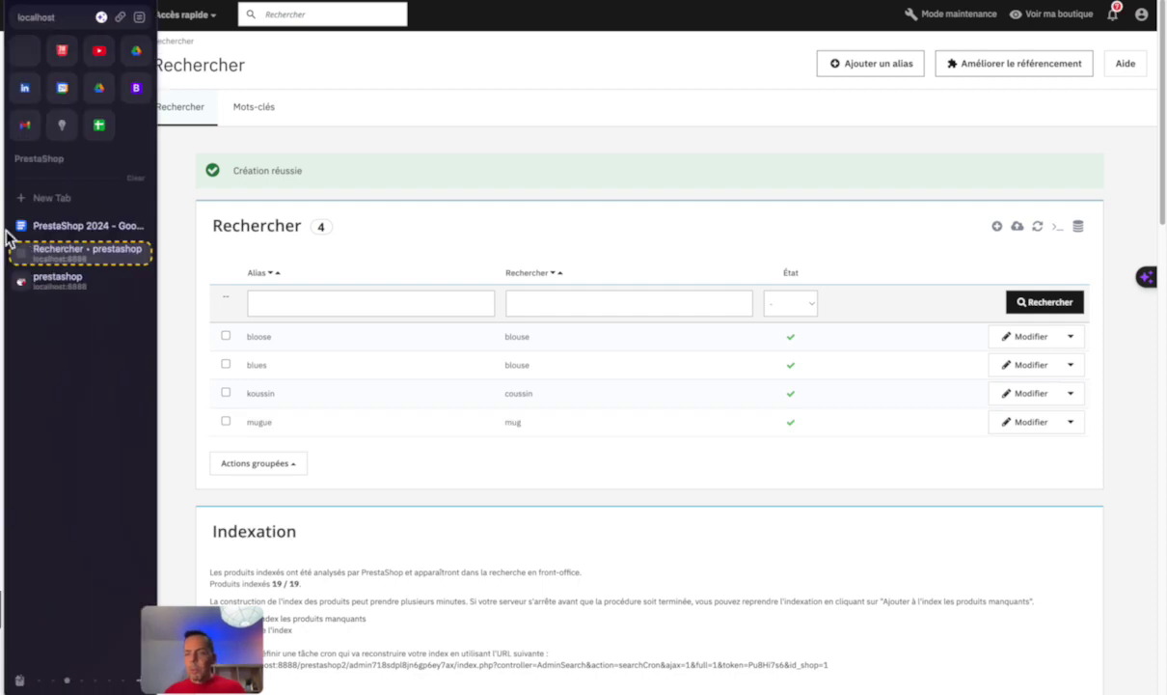
left_click(53, 281)
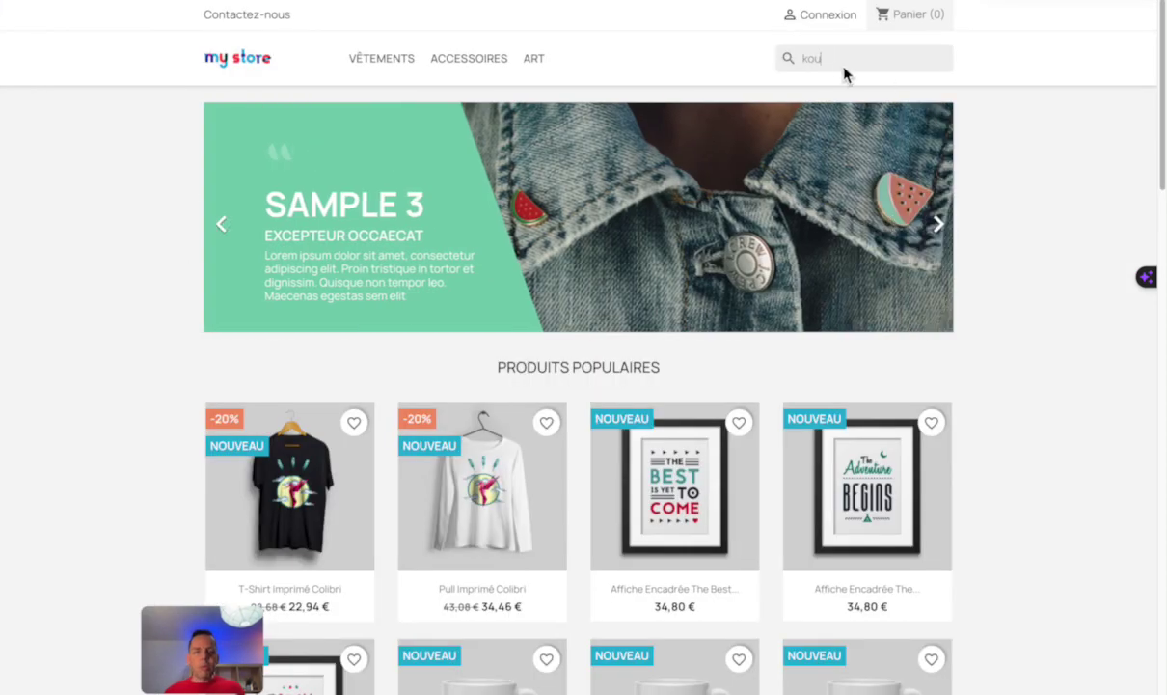
left_click_drag(835, 59, 778, 65)
key("BackSpace")
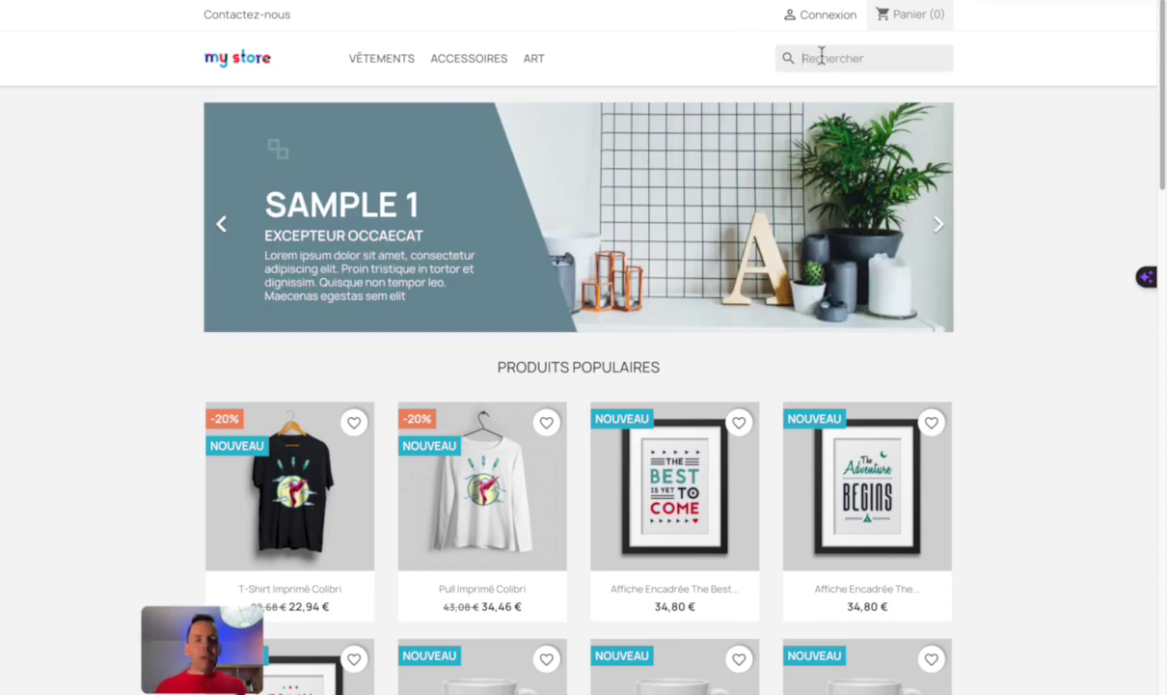
type("kousin")
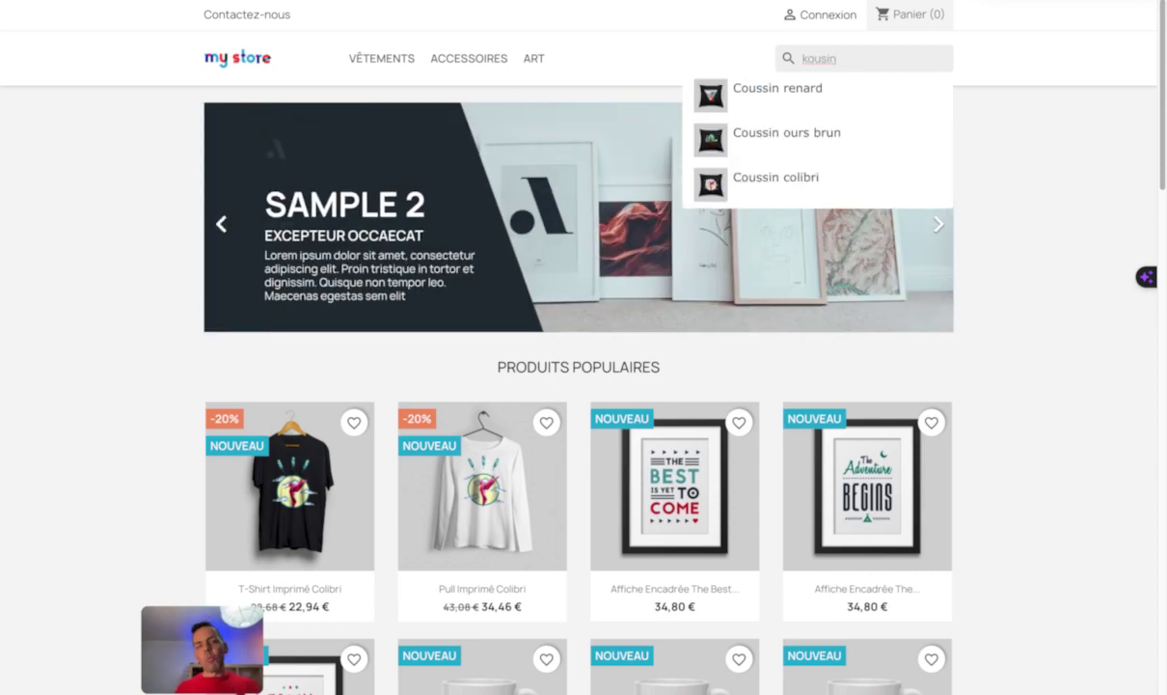
Step: Clear the storefront search and look up "tasse" instead
key("BackSpace")
key("BackSpace")
key("BackSpace")
key("BackSpace")
key("BackSpace")
key("BackSpace")
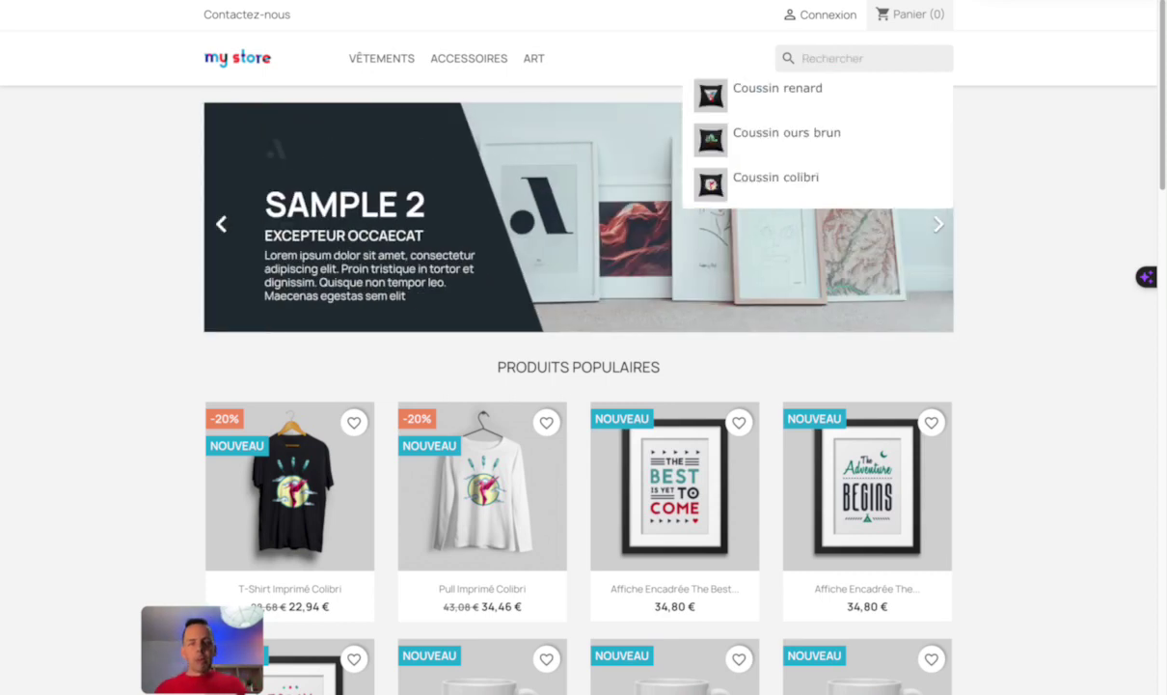
type("tasse")
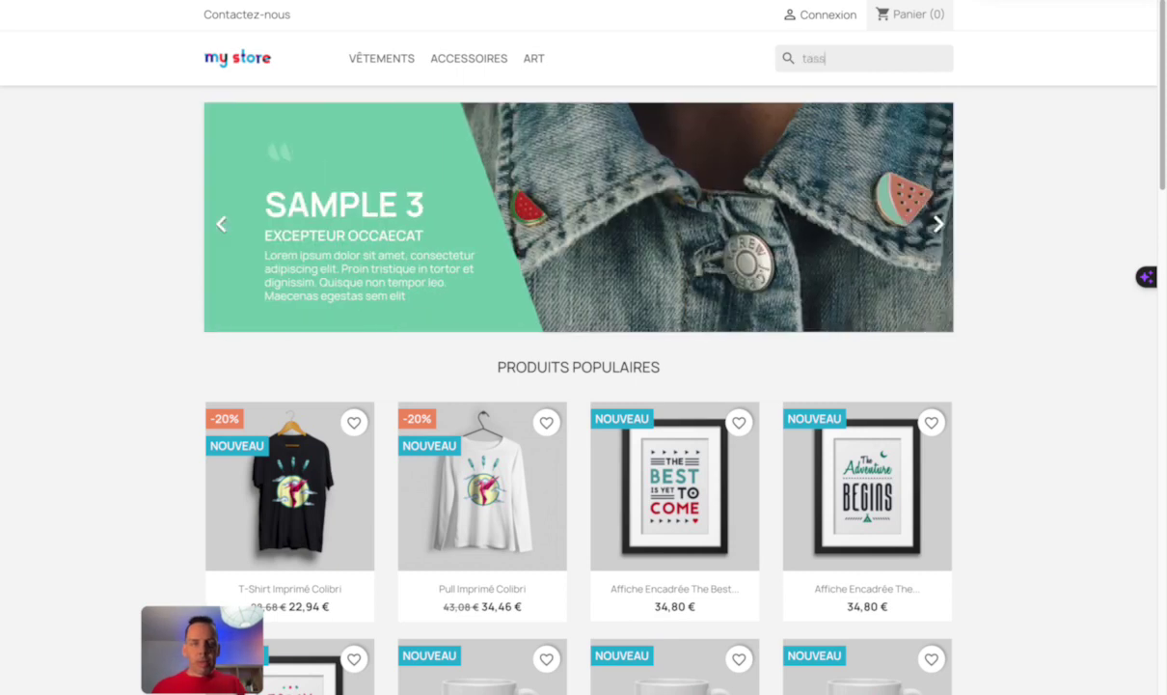